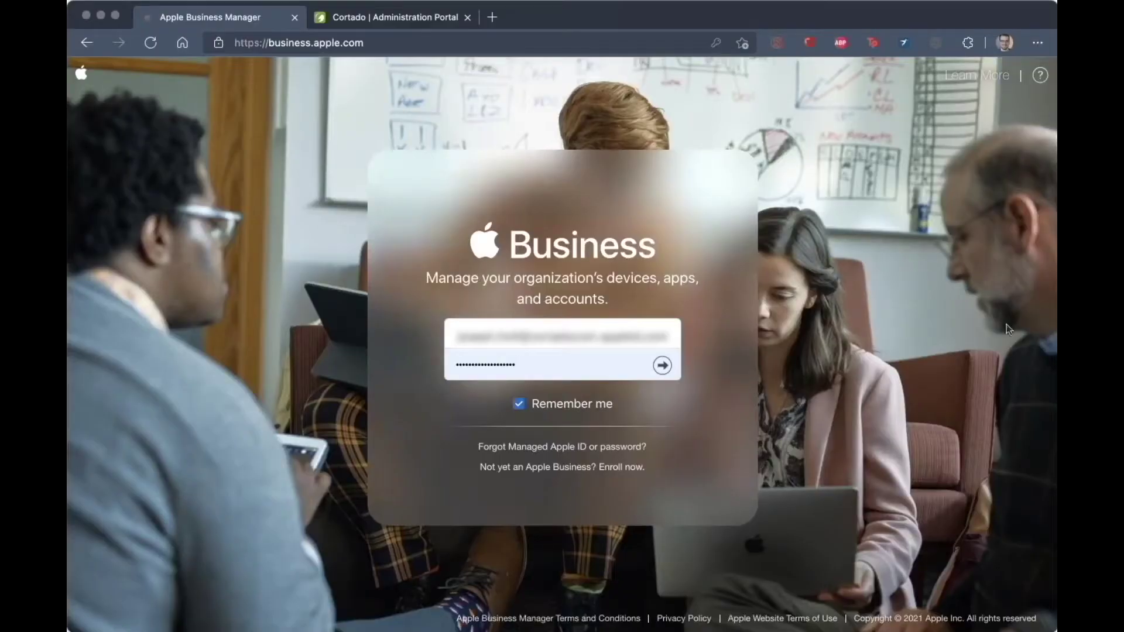
Step: Sign in with the saved password to reach the list of 37 organisation accounts
left_click(1006, 329)
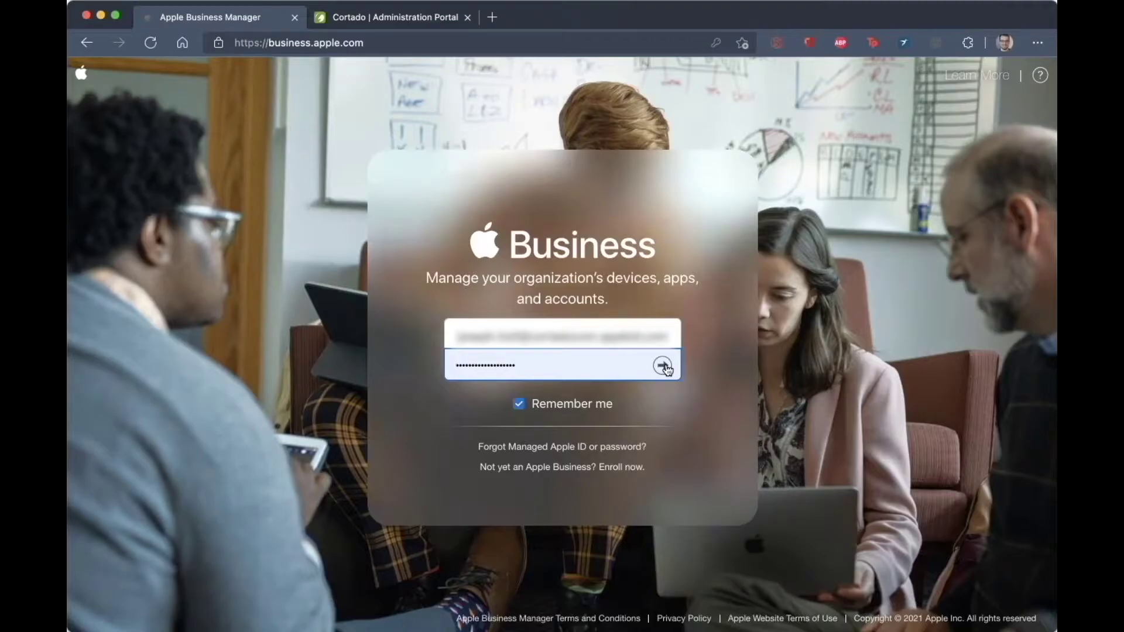
left_click(663, 366)
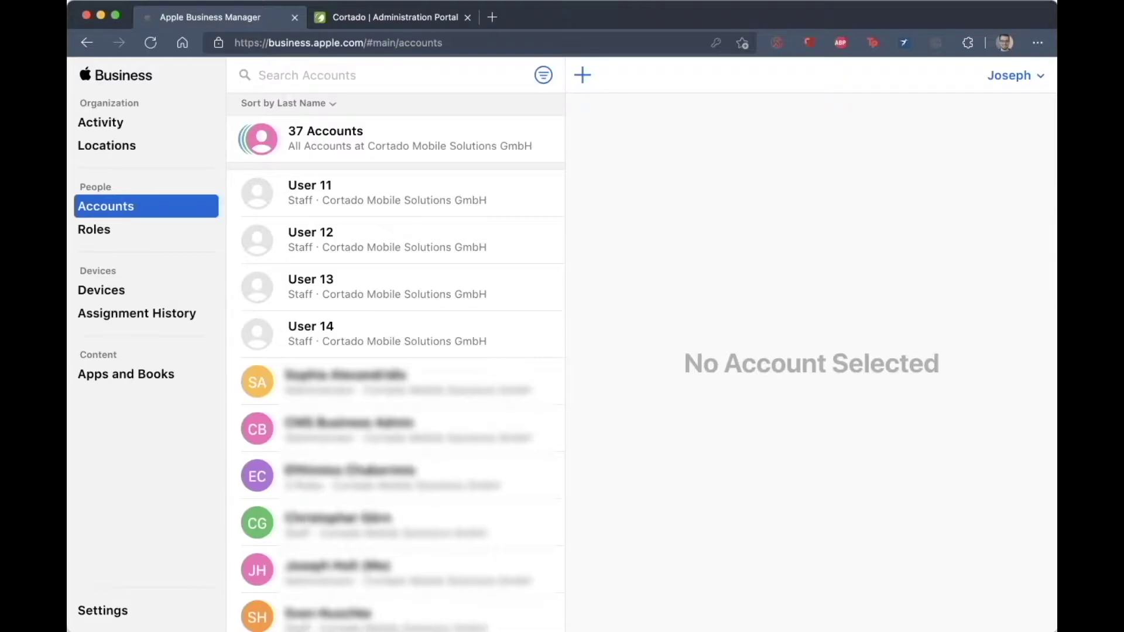
Step: Review the Cortado Mobile Solutions GmbH Berlin location, then return to the 37 accounts
left_click(141, 138)
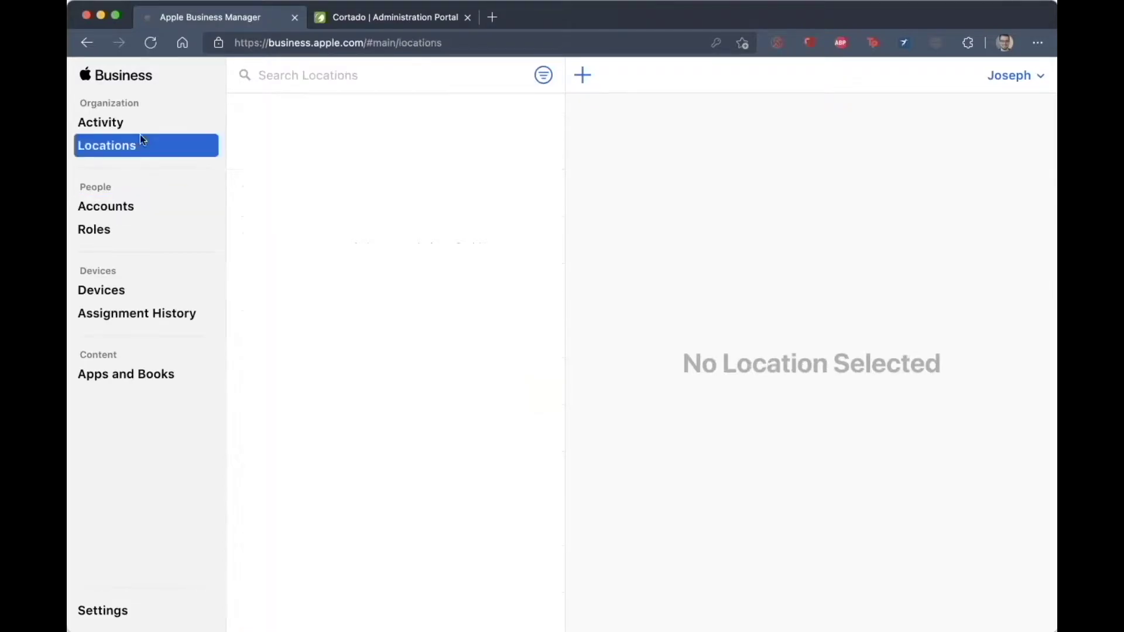
left_click(311, 144)
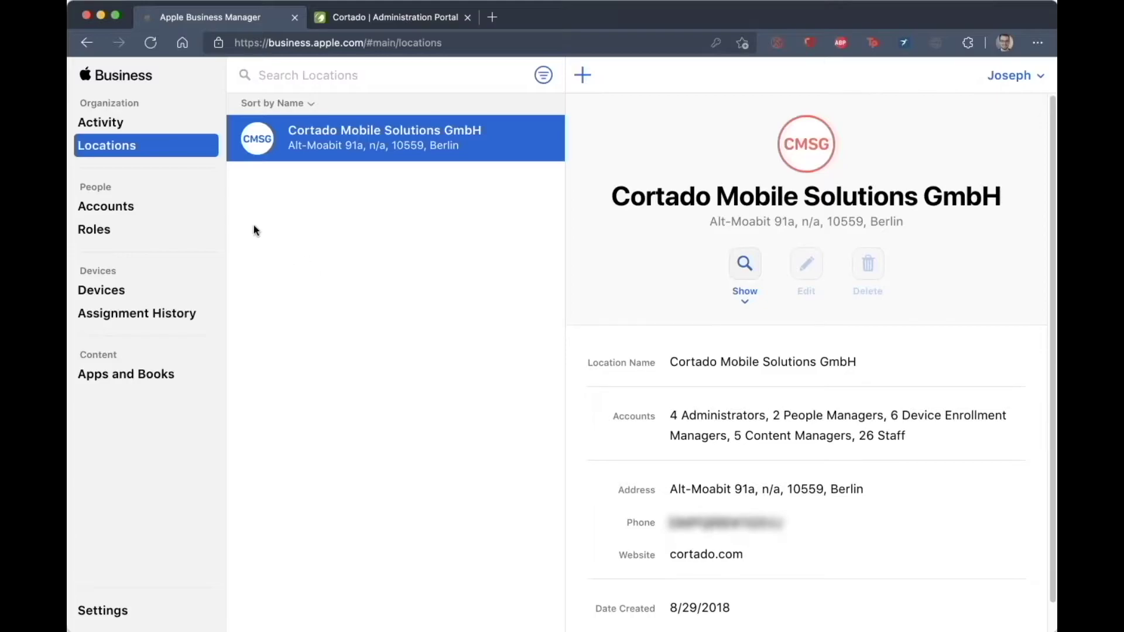
left_click(138, 207)
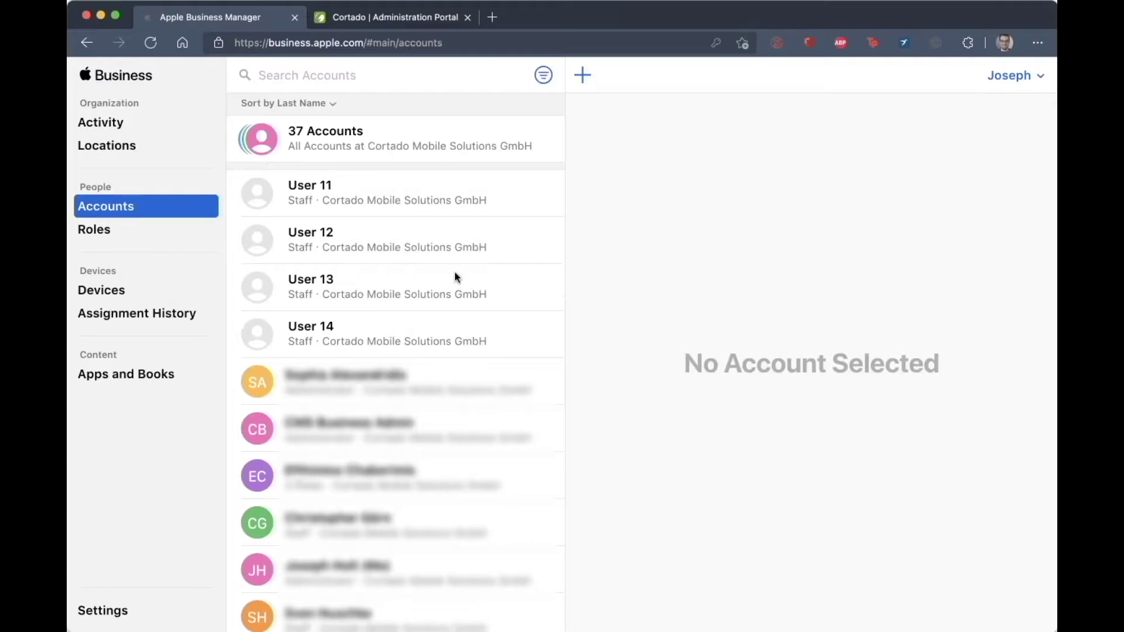
Step: Open the 28 devices and inspect an iPad Air 2's Cyberport source in Device Info
left_click(102, 292)
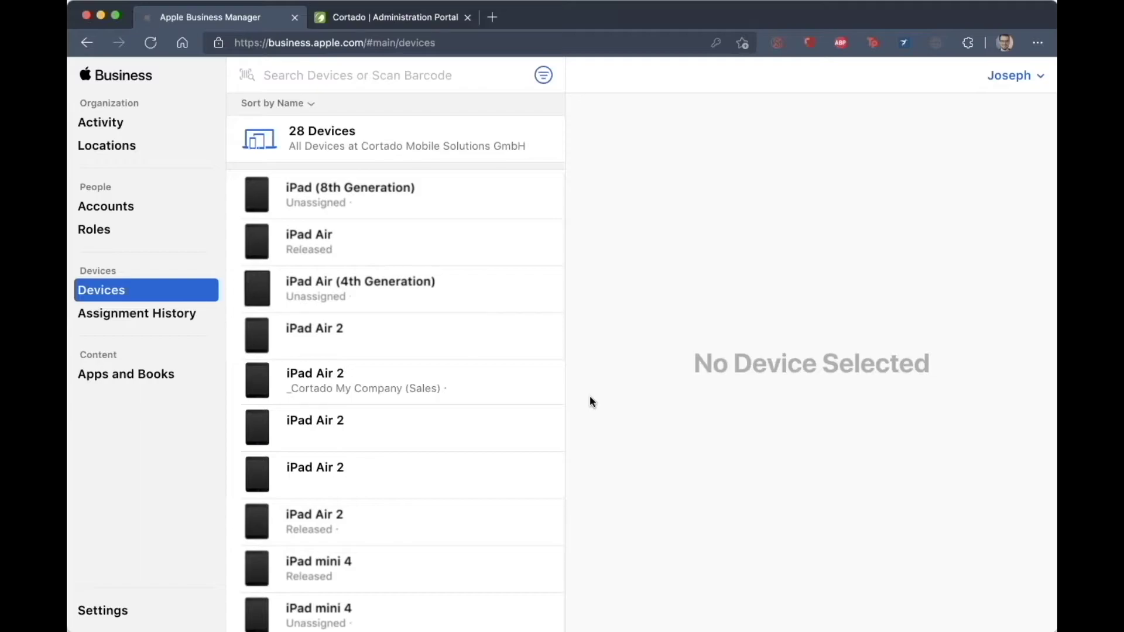
left_click(412, 474)
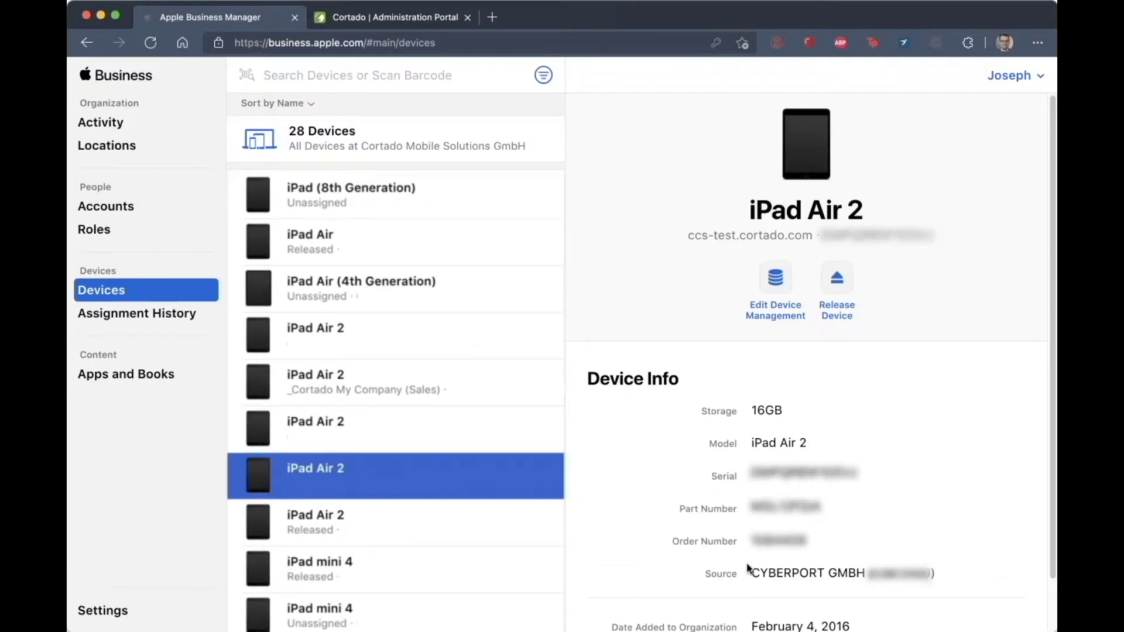
left_click_drag(748, 568, 869, 567)
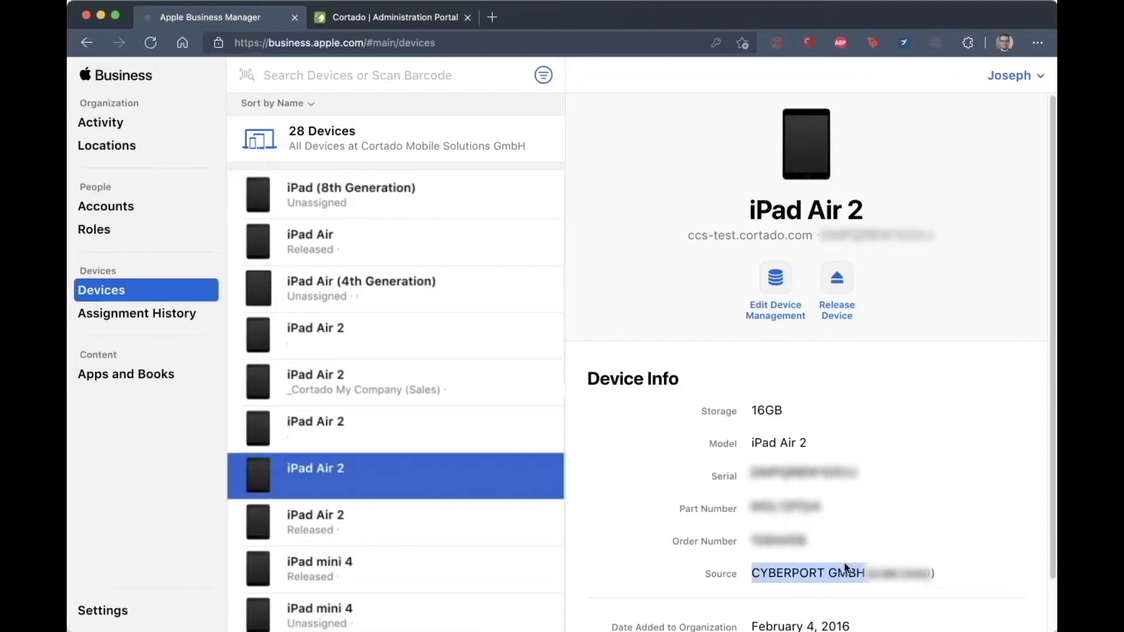
left_click_drag(850, 569, 818, 569)
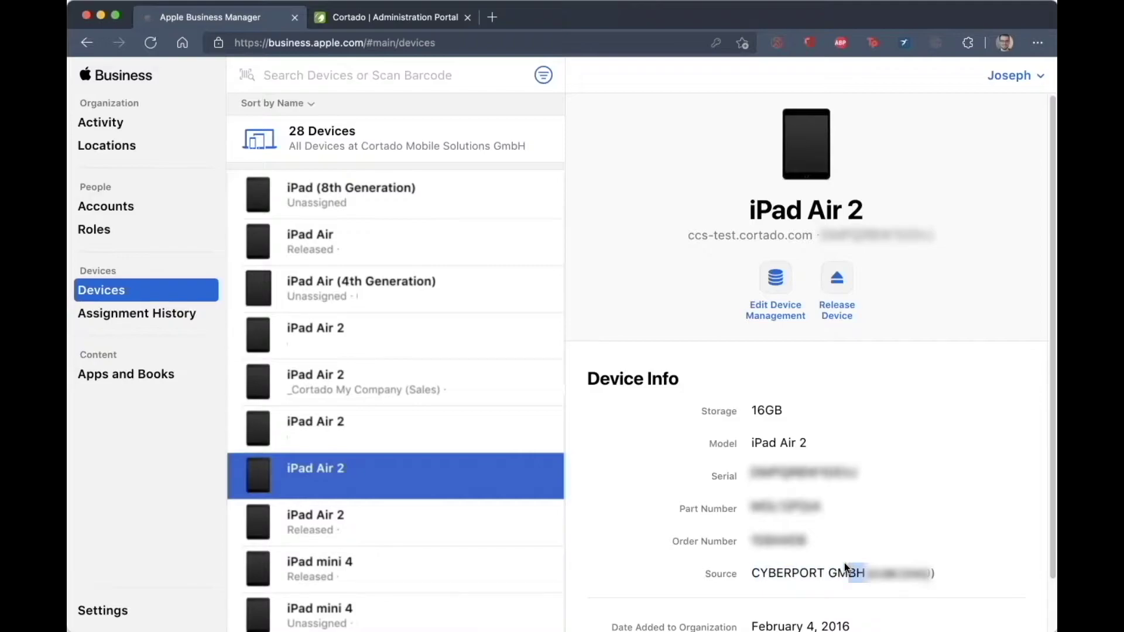
left_click(713, 566)
Step: Preview and cancel device management reassignment for all 28 devices, then go to Cortado's portal
left_click(372, 138)
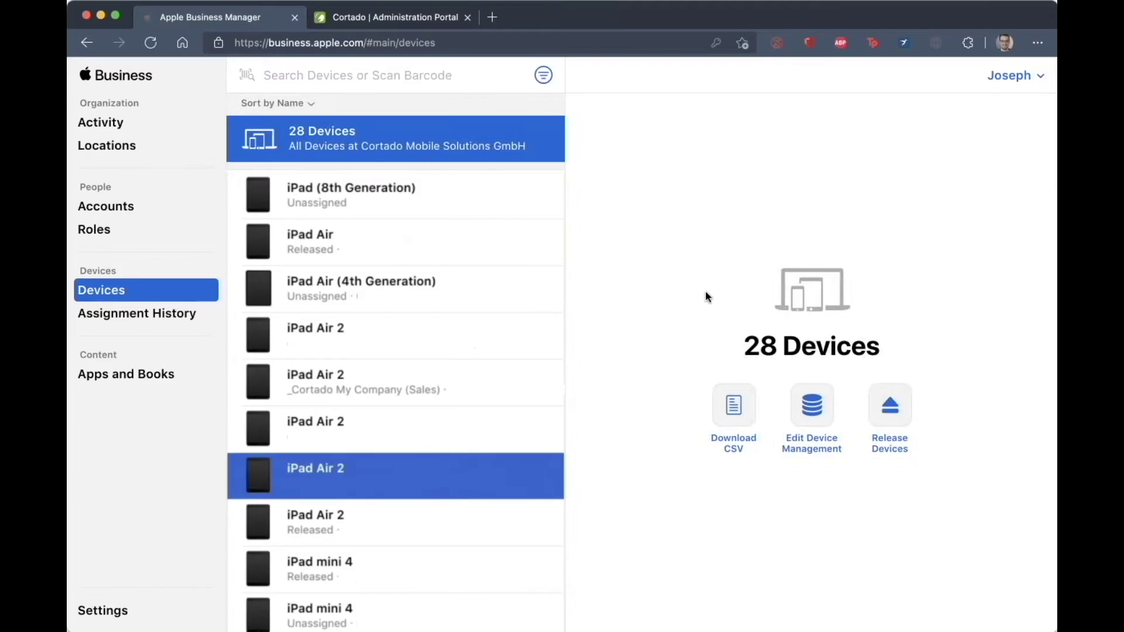
left_click(811, 405)
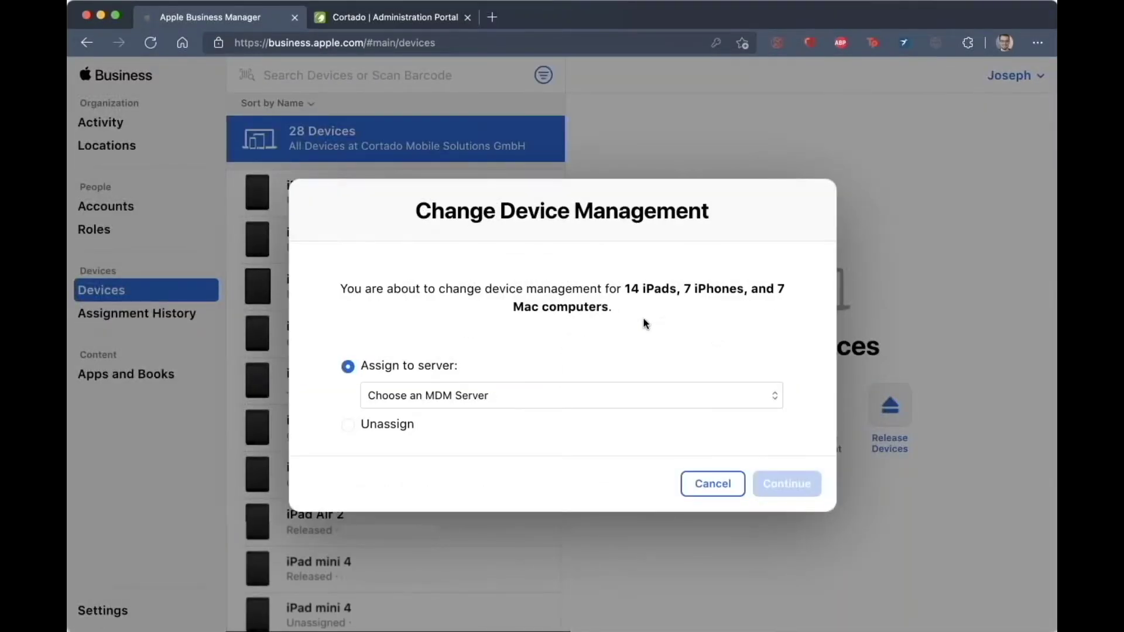
left_click(700, 486)
left_click(348, 16)
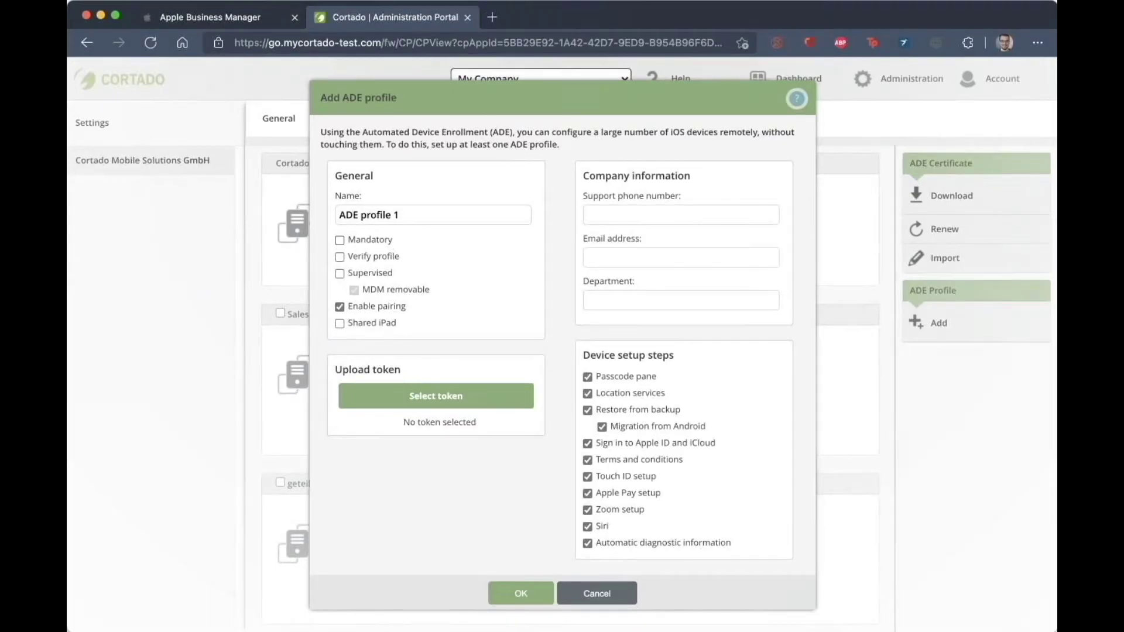
Step: Make ADE profile 1 mandatory, supervised and non-removable, skipping Zoom, Siri, Touch ID and Apple Pay
left_click(339, 240)
left_click(339, 274)
left_click(354, 291)
left_click(588, 510)
left_click(588, 477)
left_click(223, 19)
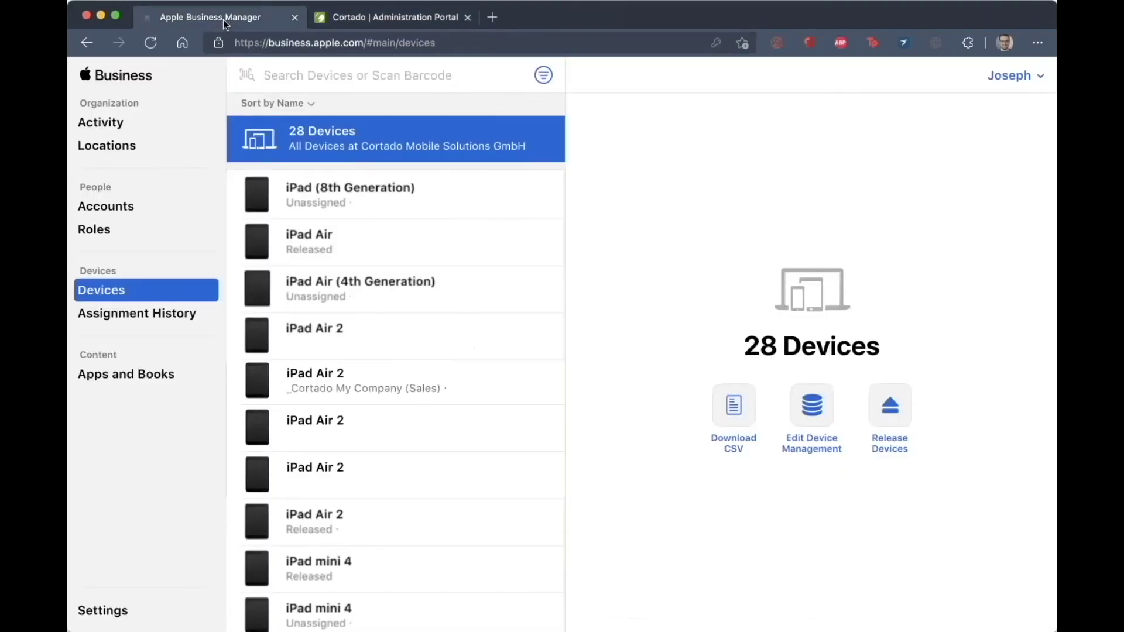
Step: Search Apps and Books for 'ezeep' and check ezeep Blue's licences: 7 in use, 93 available
left_click(155, 376)
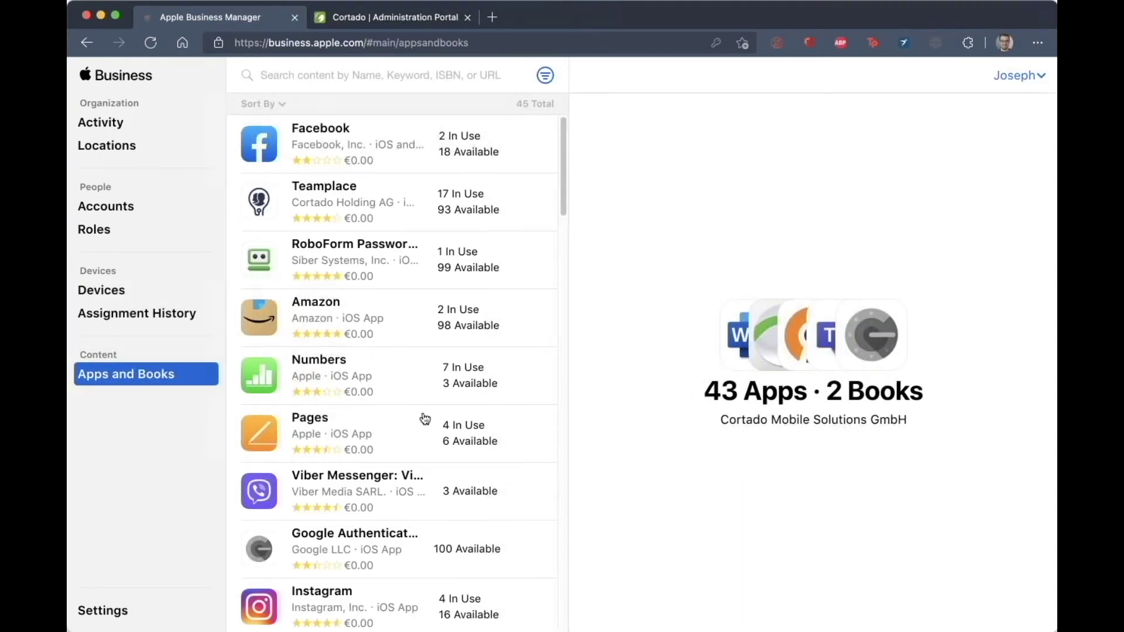
scroll(425, 418, "down", 2)
scroll(425, 418, "down", 10)
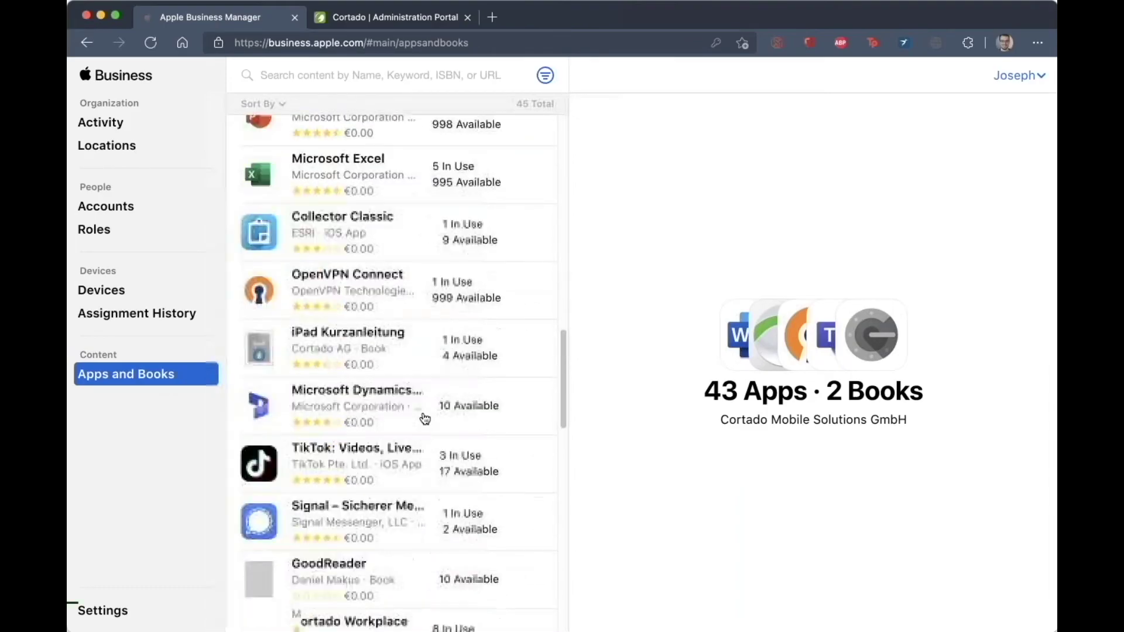
scroll(425, 418, "down", 10)
scroll(424, 418, "up", 10)
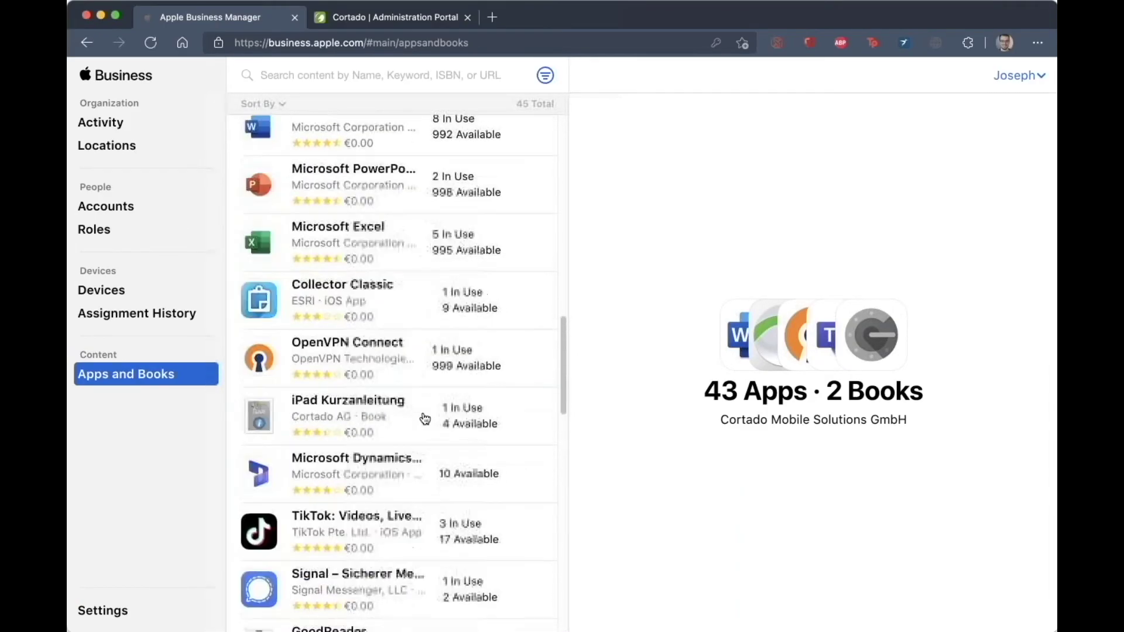
scroll(425, 418, "up", 10)
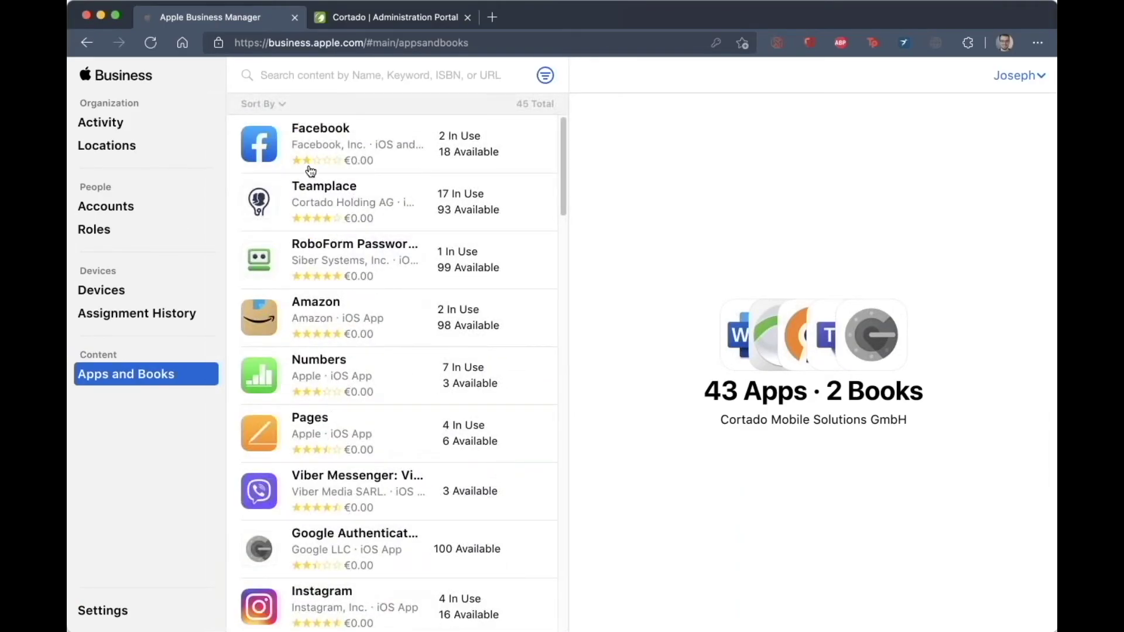
left_click(288, 75)
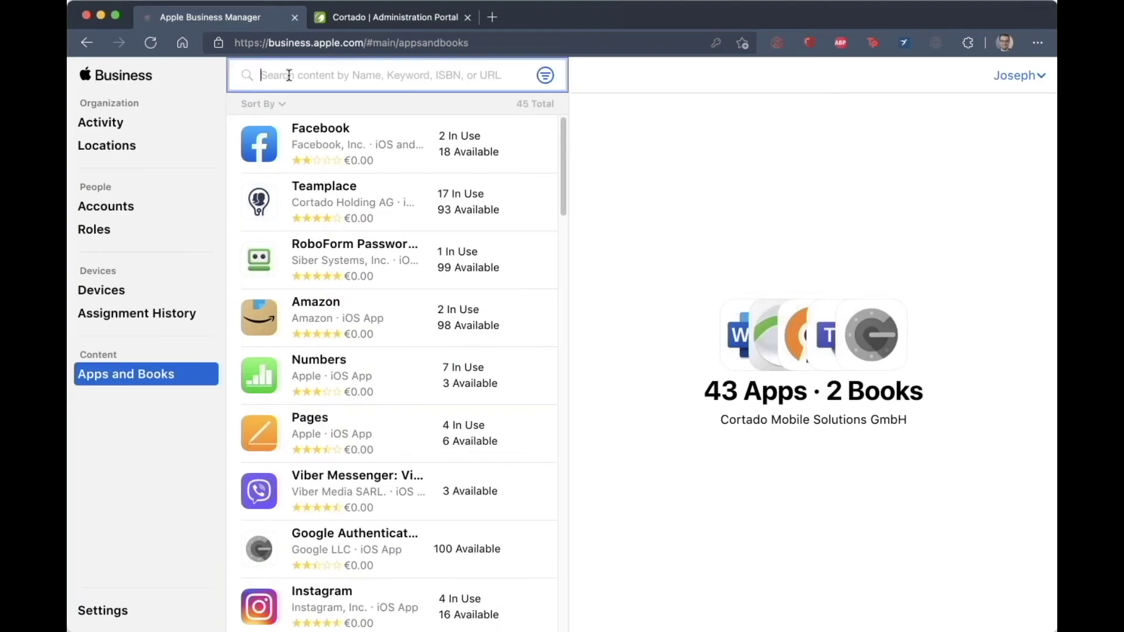
type("ezee")
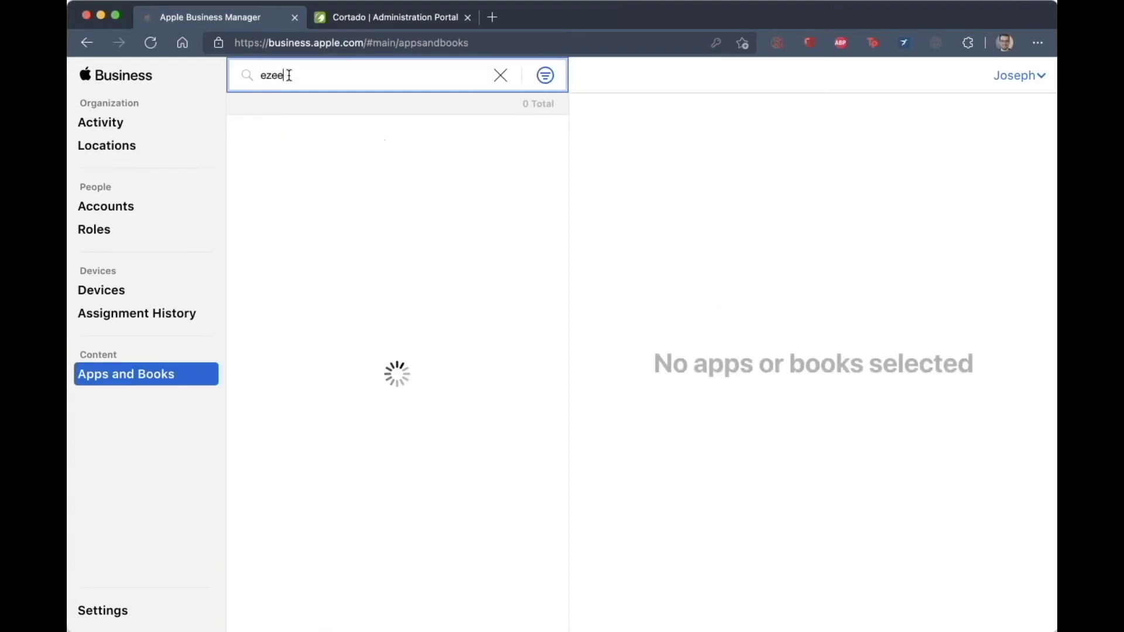
type("p")
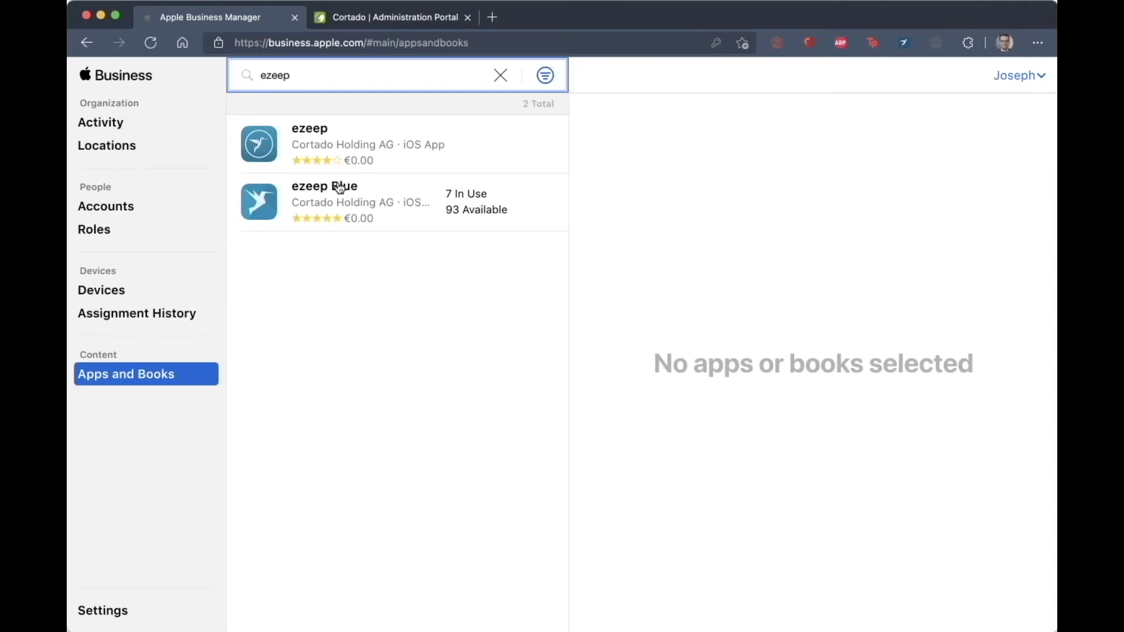
left_click(339, 188)
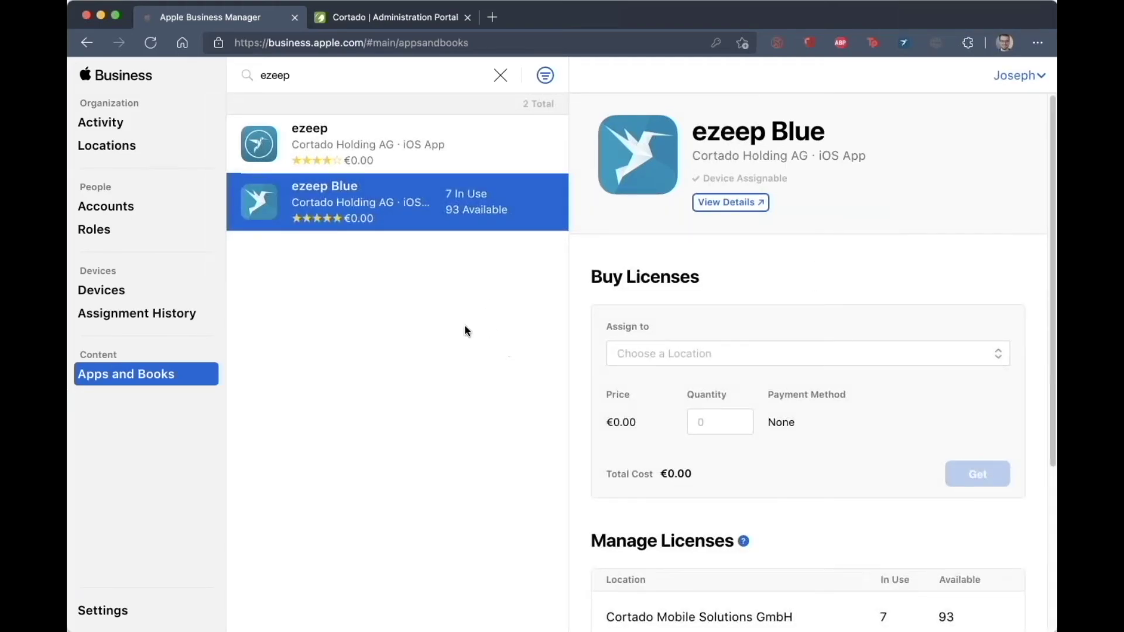
left_click(104, 208)
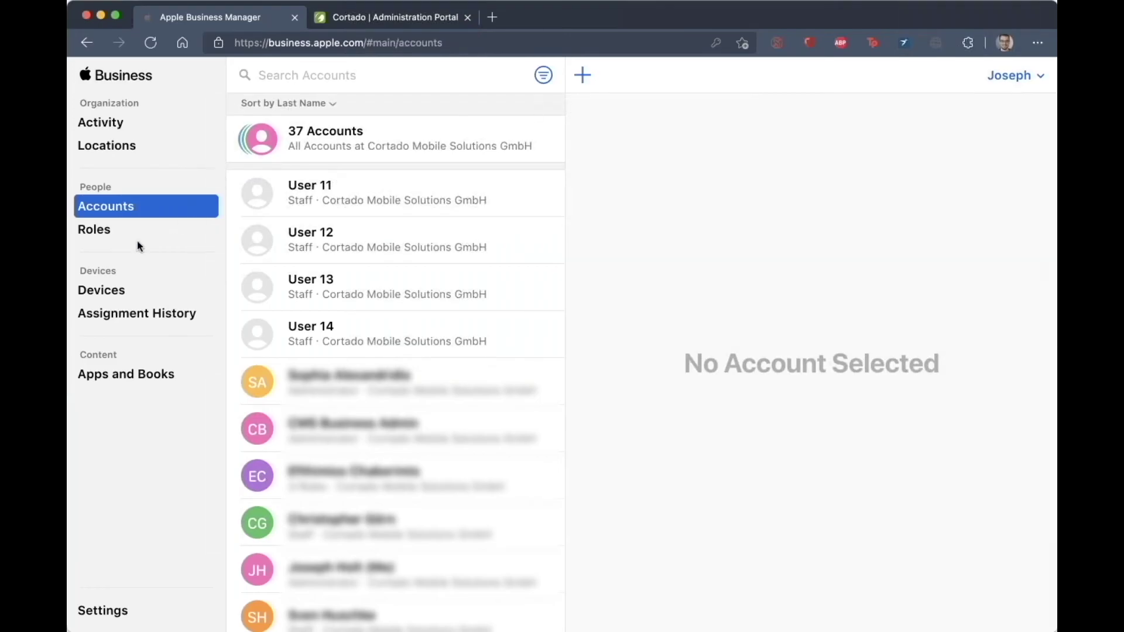
Step: Reopen Apps and Books showing the ezeep results and the 43 Apps · 2 Books summary
left_click(91, 376)
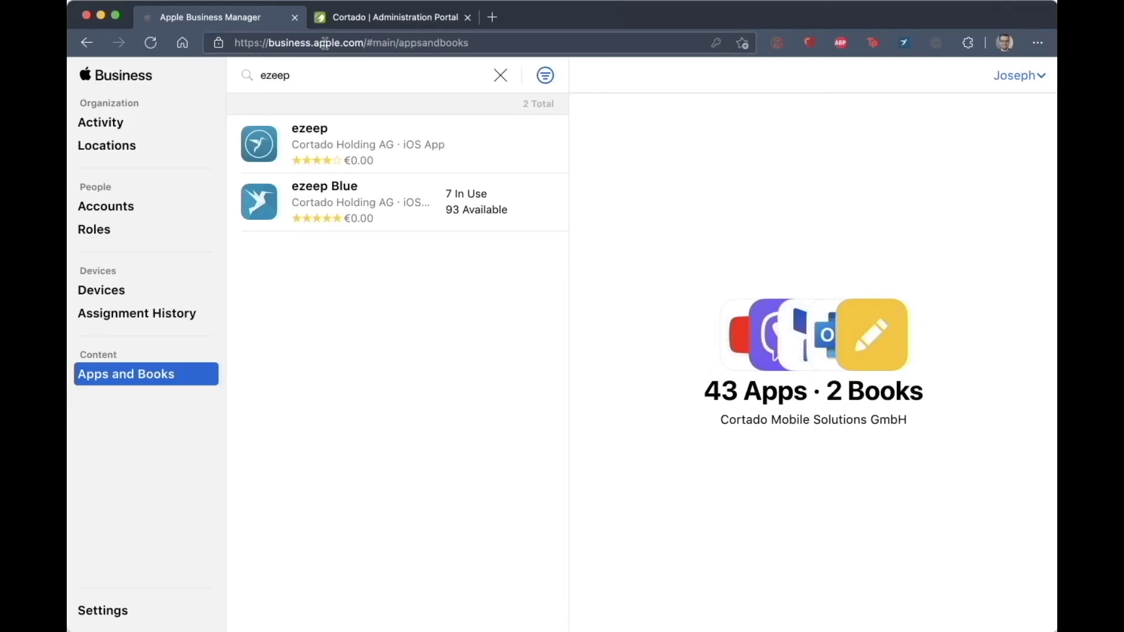
Step: In the Cortado portal, close the Add ADE profile form and show the Administration menu
left_click(328, 19)
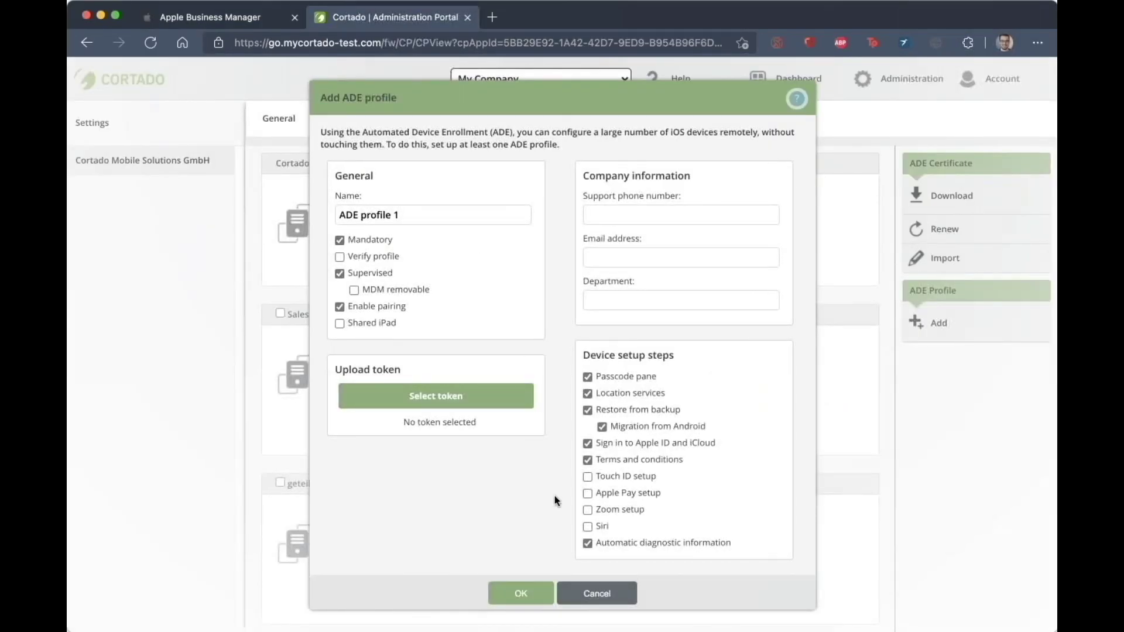
left_click(596, 594)
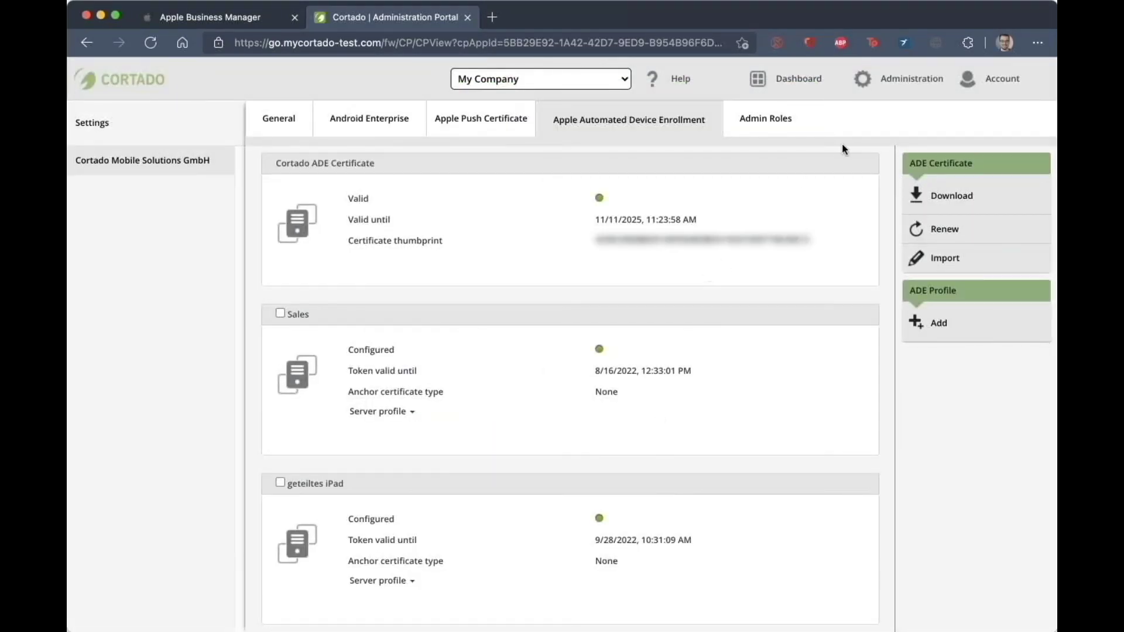
left_click(863, 78)
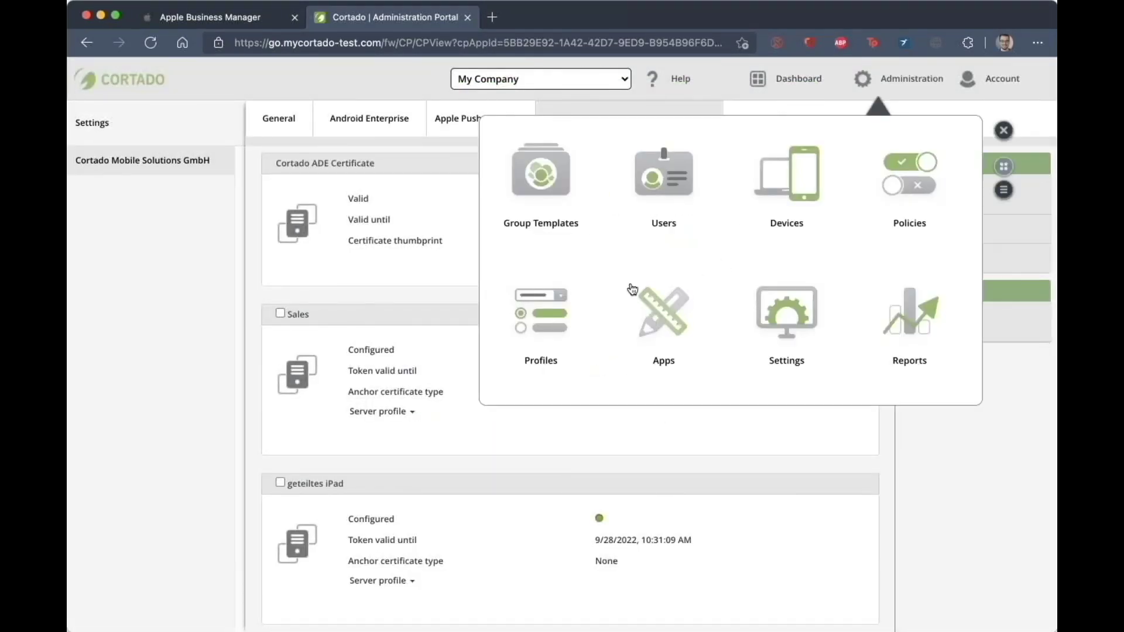